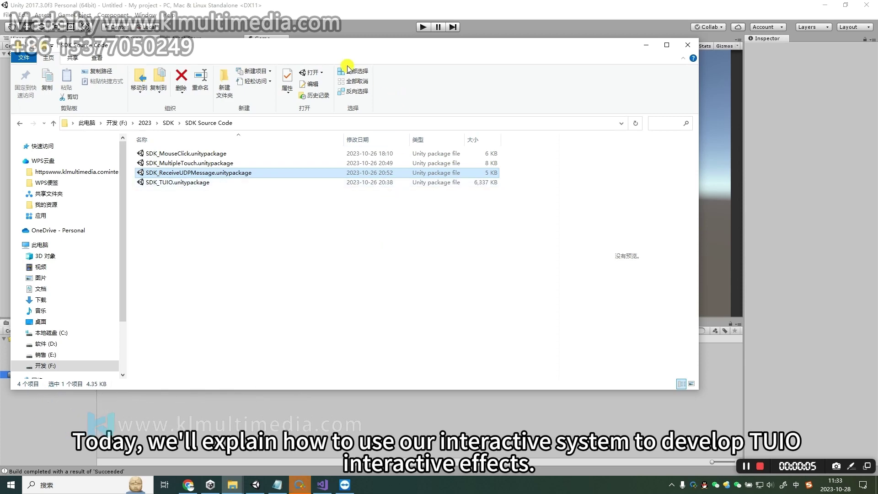
- Drag SDK_TUIO.unitypackage from File Explorer into Unity's Project Assets panel to import it
drag(313, 49, 494, 68)
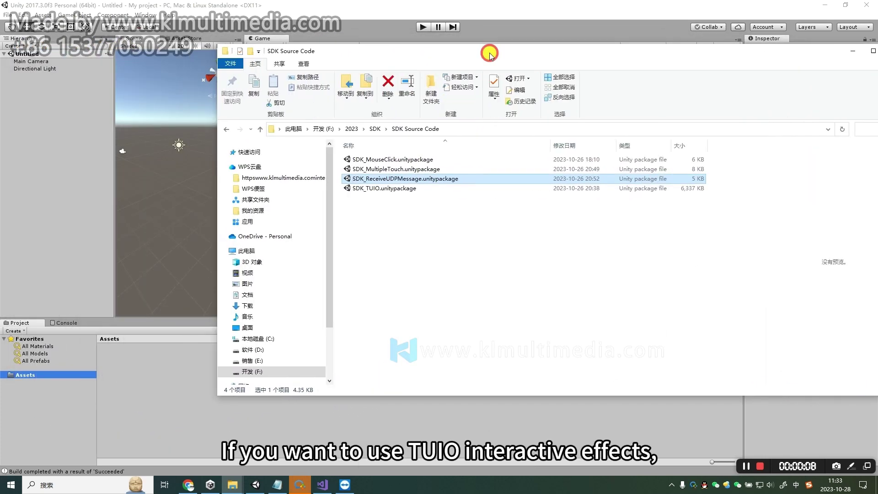
click(392, 188)
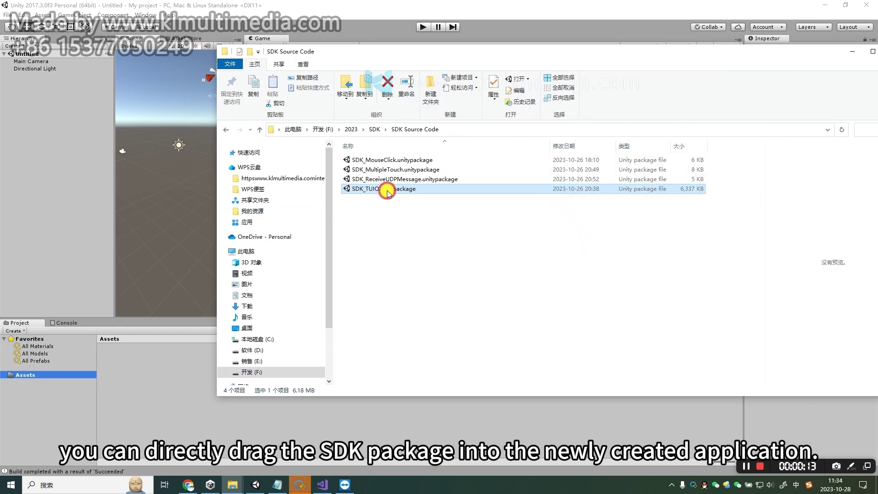
drag(387, 192, 158, 416)
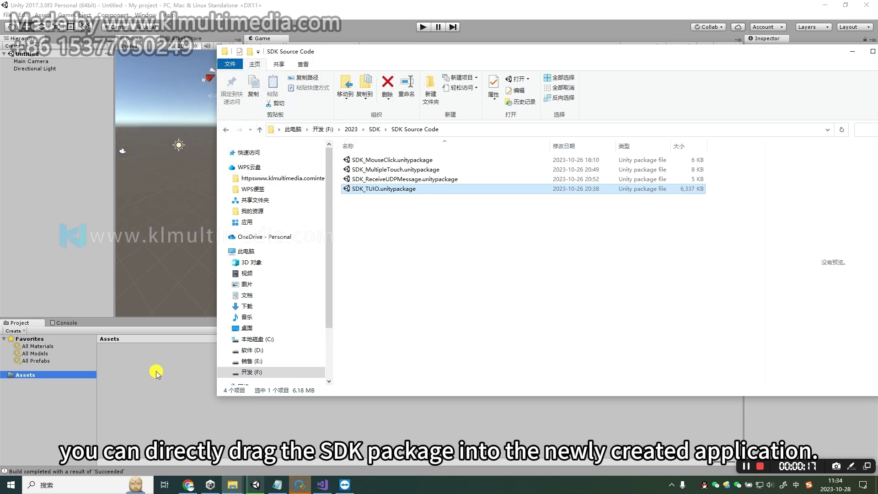
drag(156, 372, 155, 372)
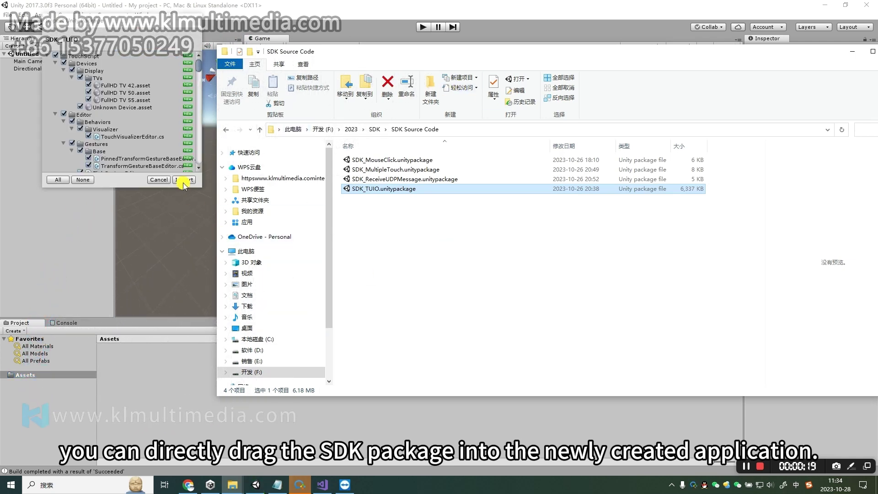
- Import the SDK_TUIO package contents and open the new TouchScript folder in Assets
click(182, 180)
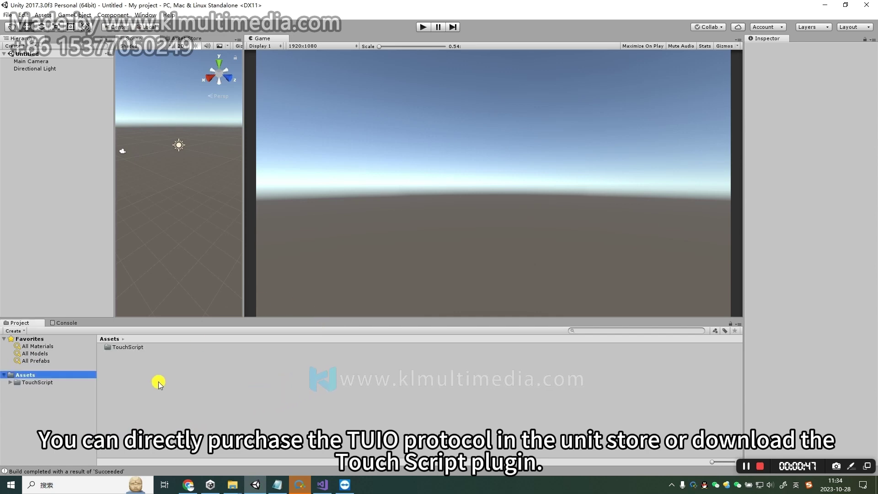
click(51, 384)
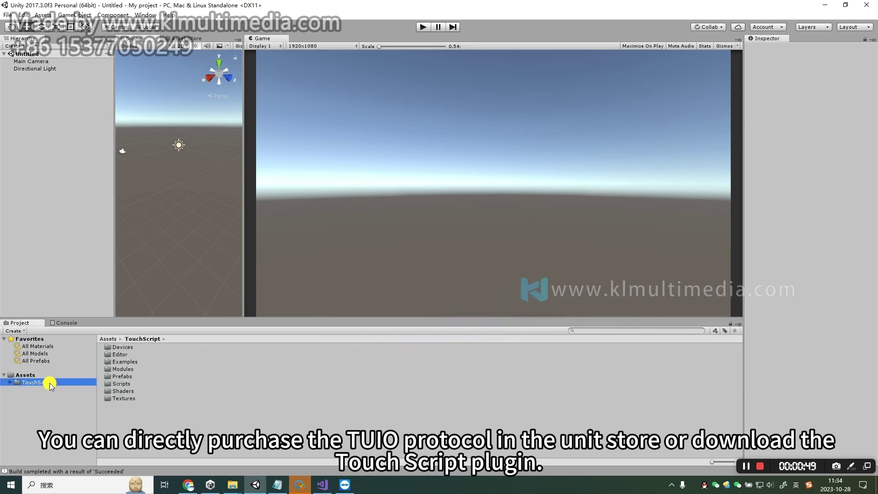
- Browse TouchScript's Examples and _prefabs folders and open the Cube example scene
double_click(137, 361)
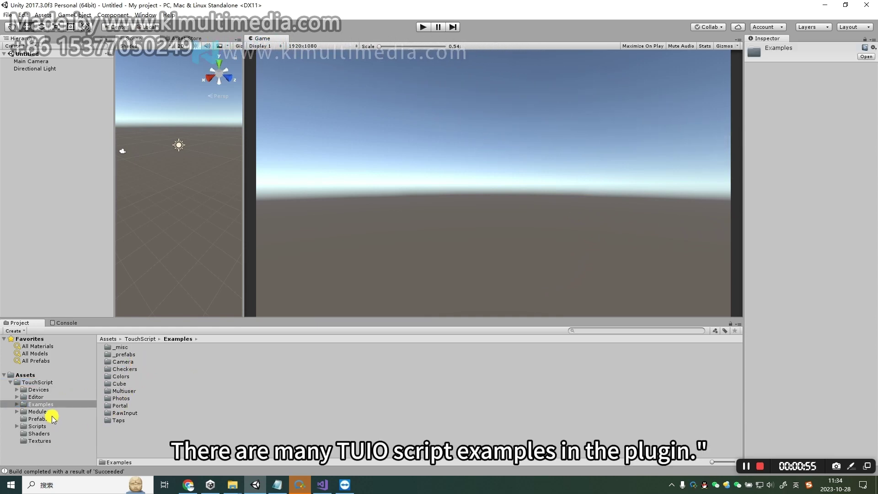
double_click(135, 355)
scroll(36, 407, down, 3)
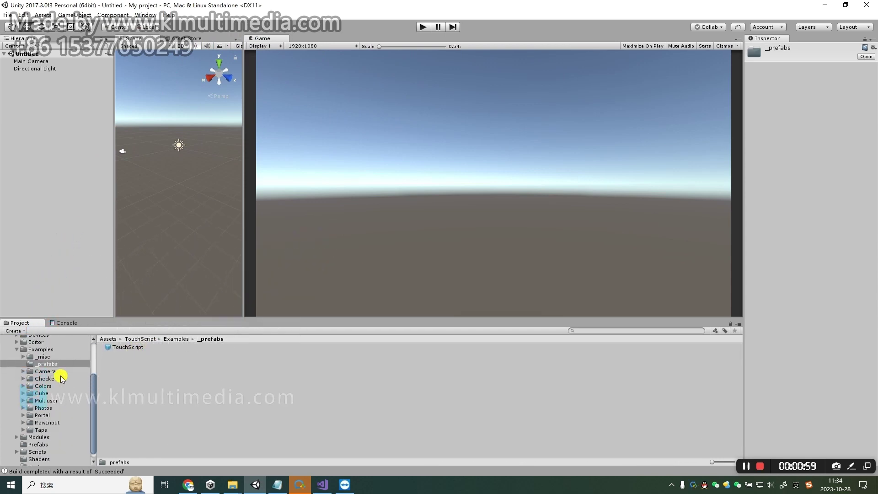
click(41, 349)
click(127, 383)
double_click(127, 383)
double_click(121, 362)
- Look through the Multiuser and Photos scenes, then settle on the RawInput example scene
click(45, 394)
double_click(121, 355)
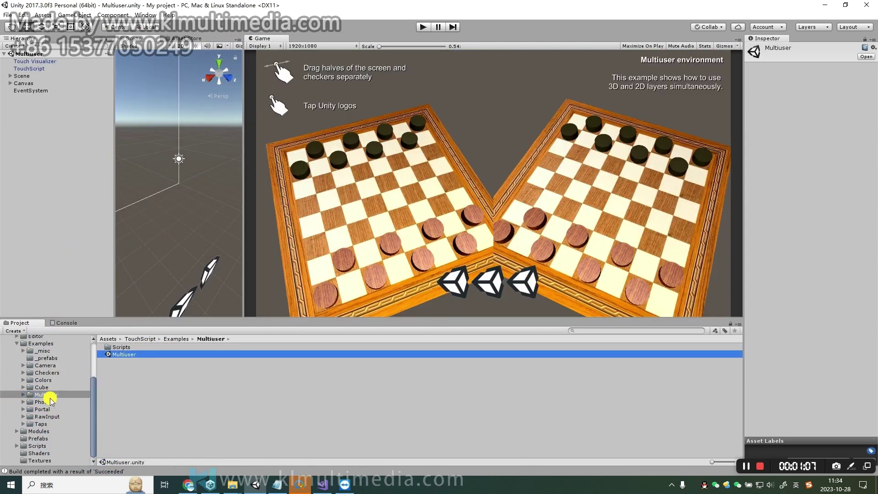
click(43, 402)
double_click(121, 354)
click(43, 417)
double_click(122, 362)
click(10, 380)
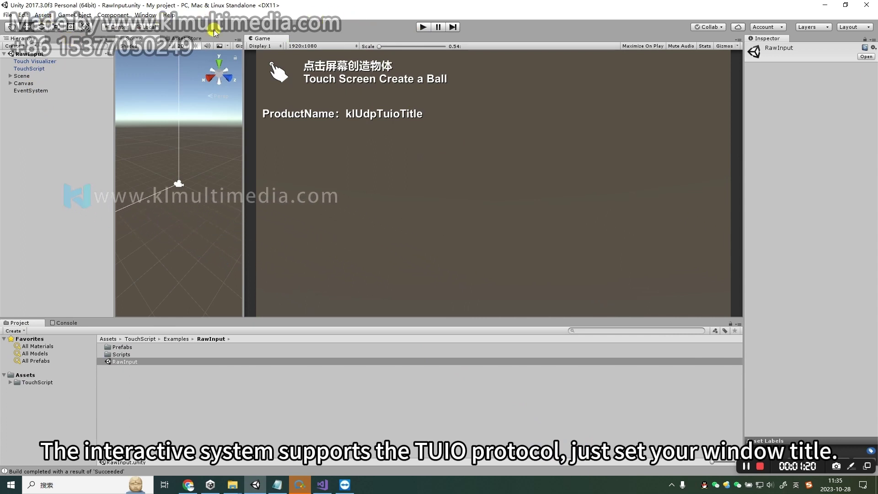
- Add the open RawInput scene to the Build Settings scene list
click(9, 16)
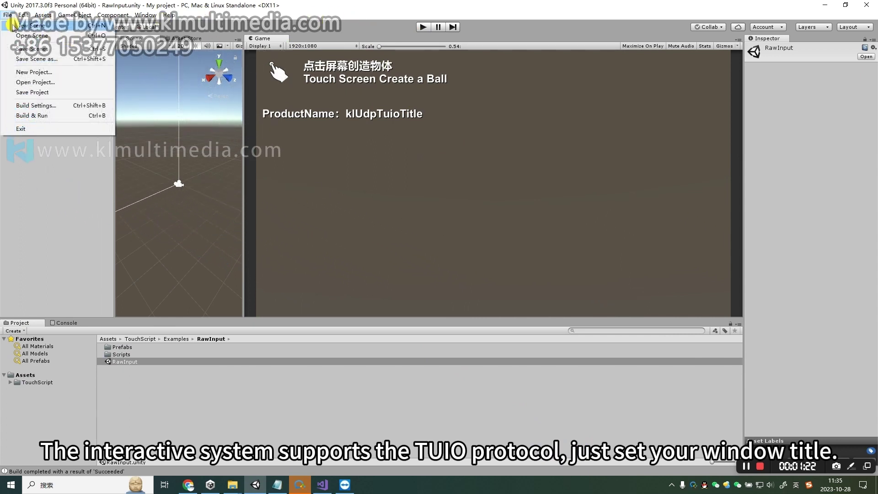
click(37, 107)
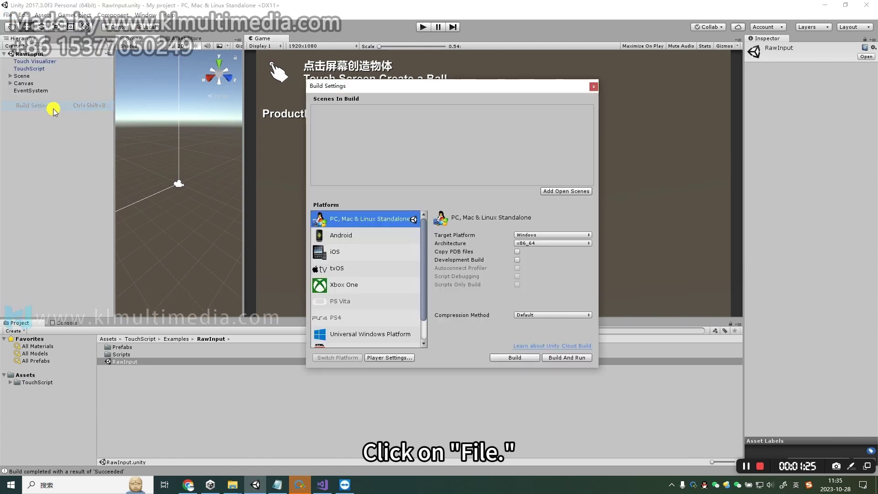
click(557, 191)
drag(506, 87, 483, 91)
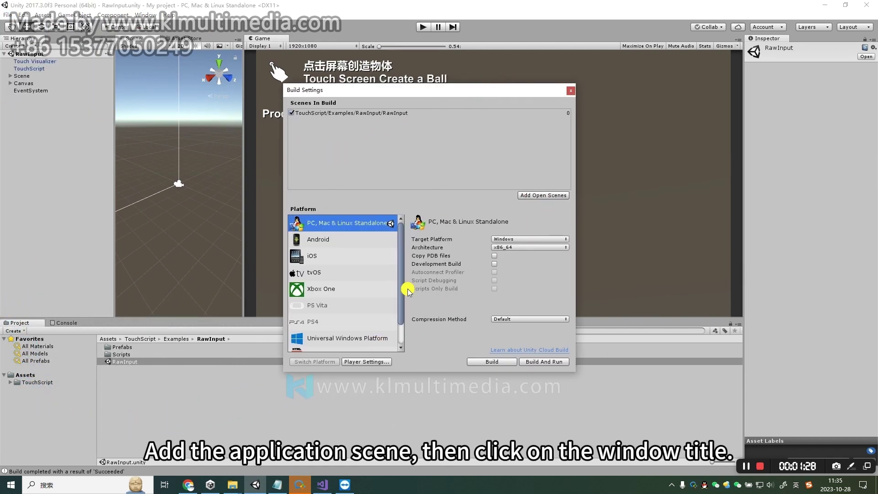
- In Player Settings, select the current product name kkk and bring up the Notepad title list
click(371, 361)
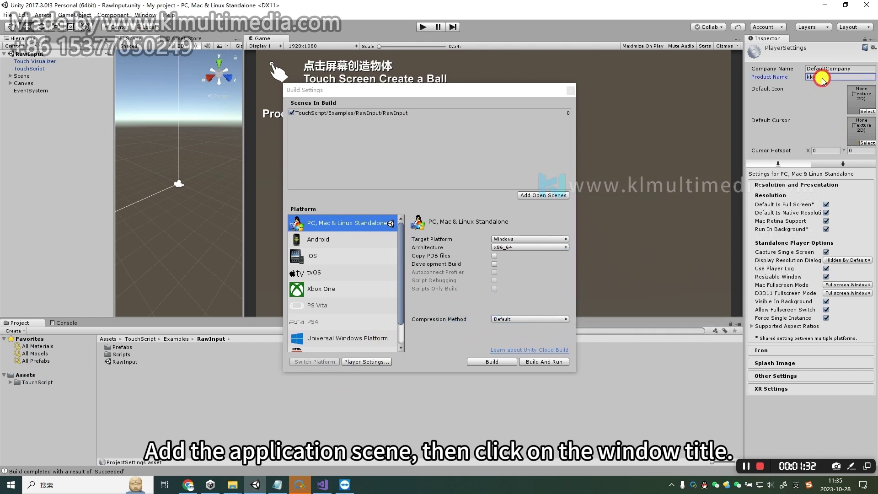
drag(822, 79, 798, 80)
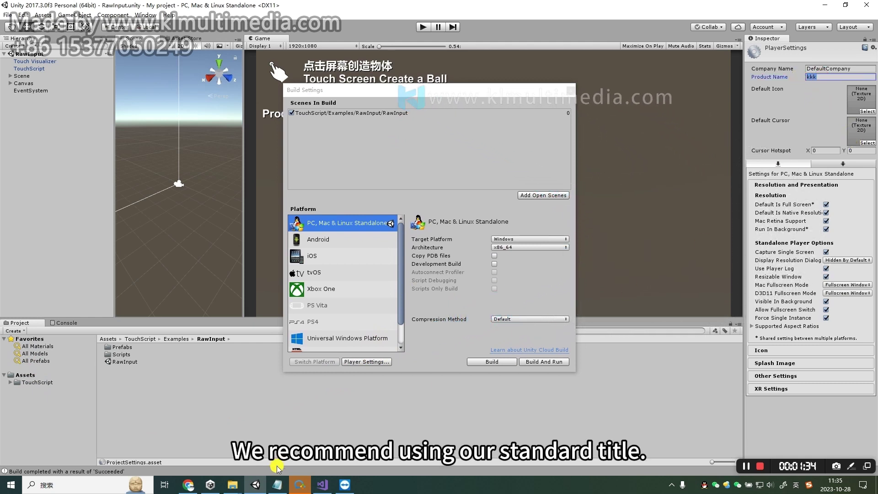
click(277, 484)
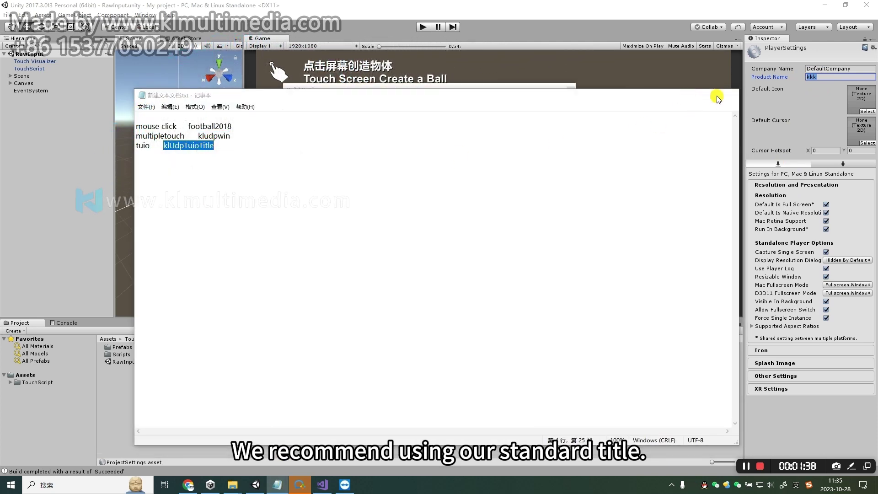
- Paste klUdpTuioTitle from the Notepad title list into Unity's Product Name field
click(687, 95)
text(klUdpTuioTitle)
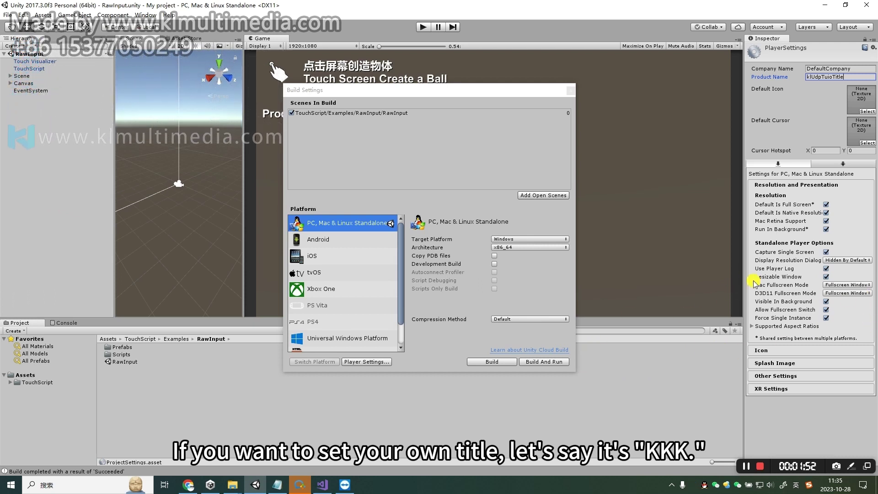
- Select the entire klUdpTuioTitle text in the Product Name field
key(ctrl+a)
key(ctrl+c)
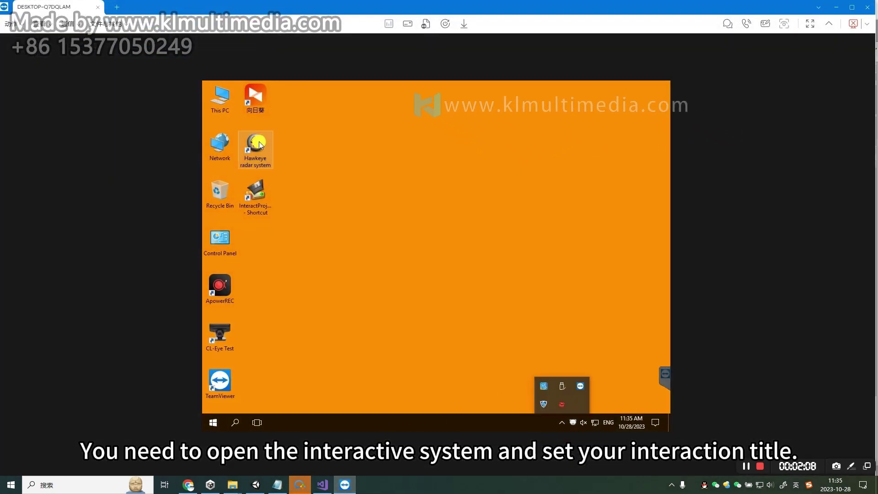
- Launch Hawkeye radar system on the remote PC and bring up its KLSoft control panel
double_click(259, 146)
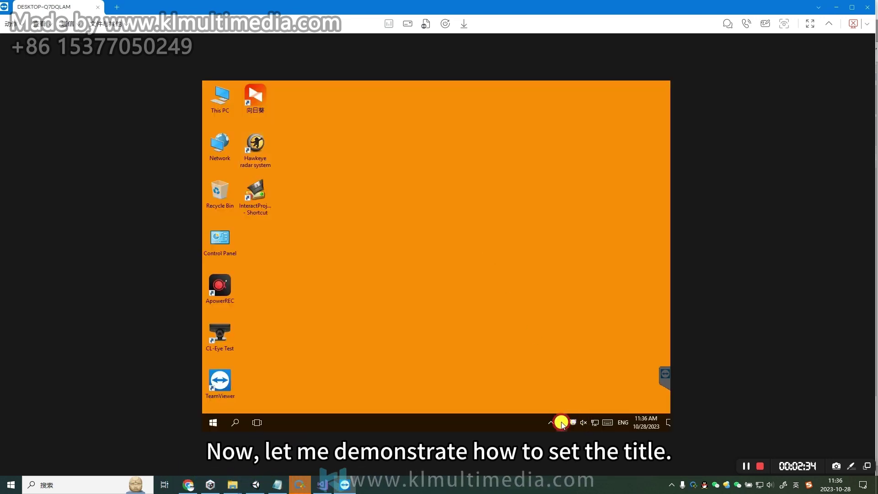
click(558, 421)
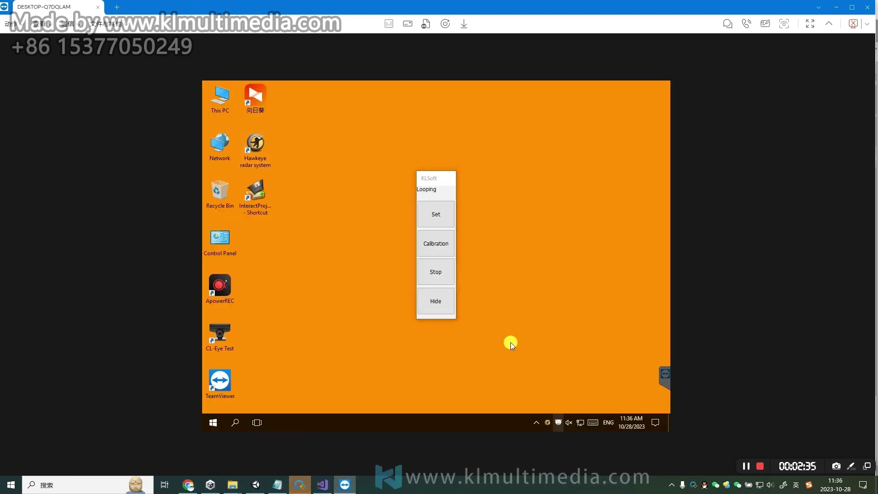
- In KLSoft general settings, keep MultiPt as the protocol and set the window title to KKK
click(436, 214)
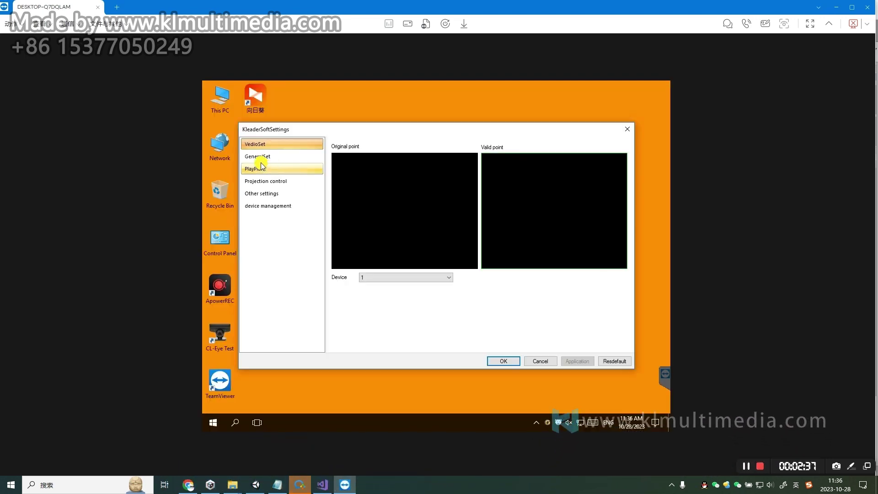
click(260, 158)
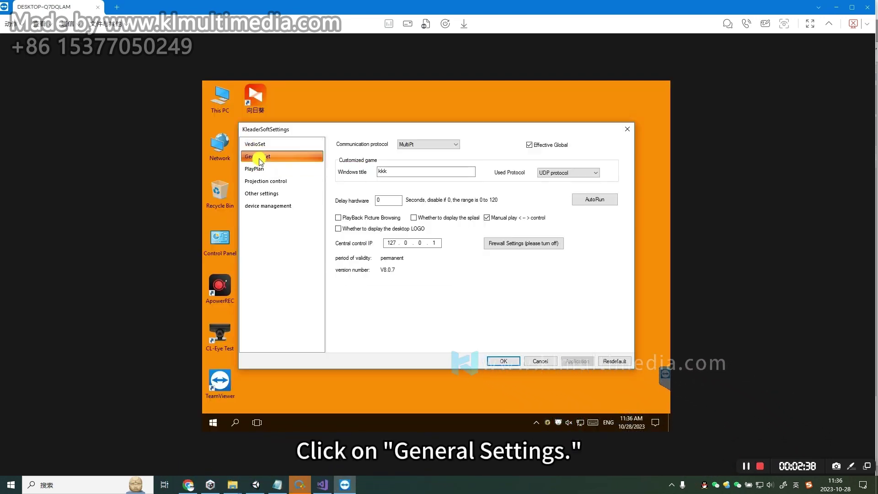
click(453, 146)
click(423, 152)
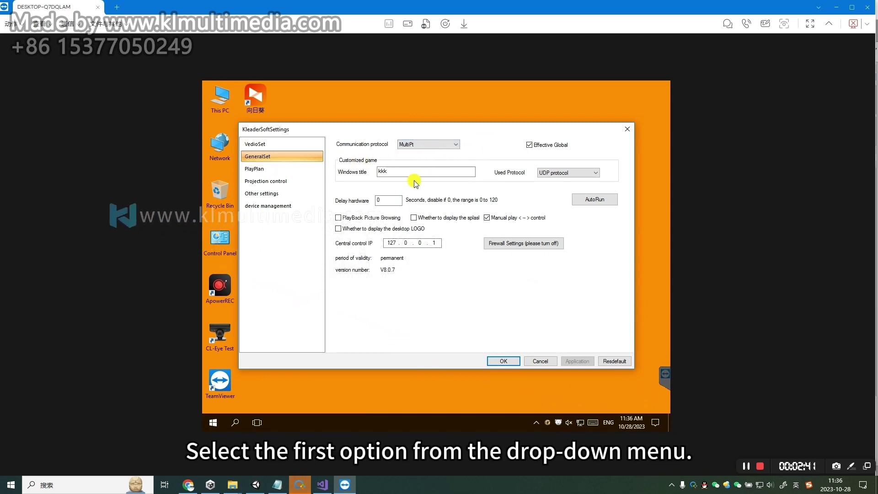
drag(412, 173, 349, 172)
text(KKK)
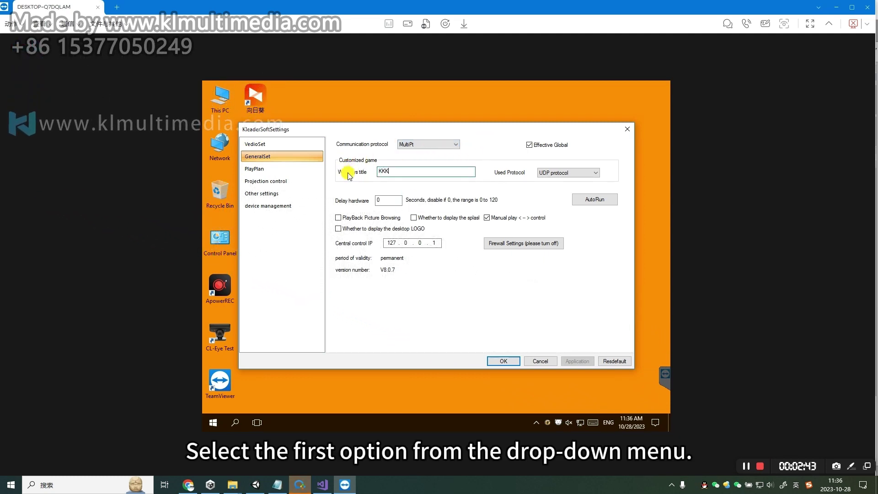
- Set the used protocol to TUIO UDP, apply the settings, and exit KLSoft
click(581, 174)
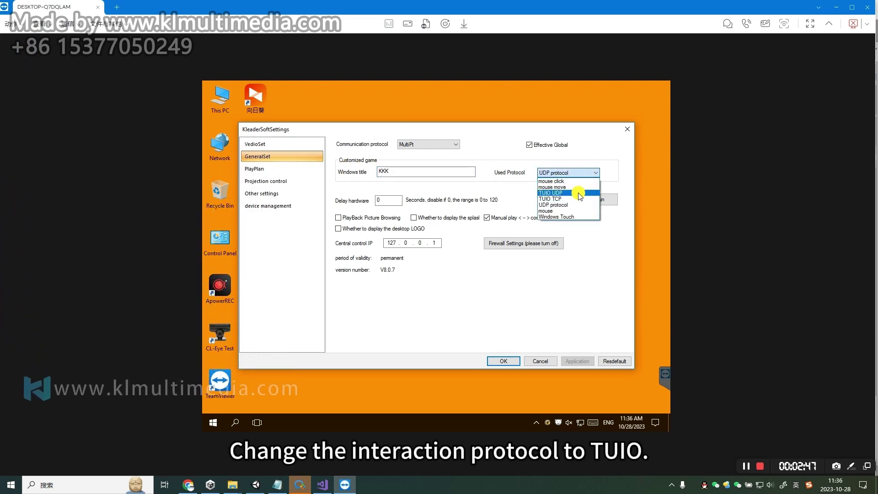
click(578, 194)
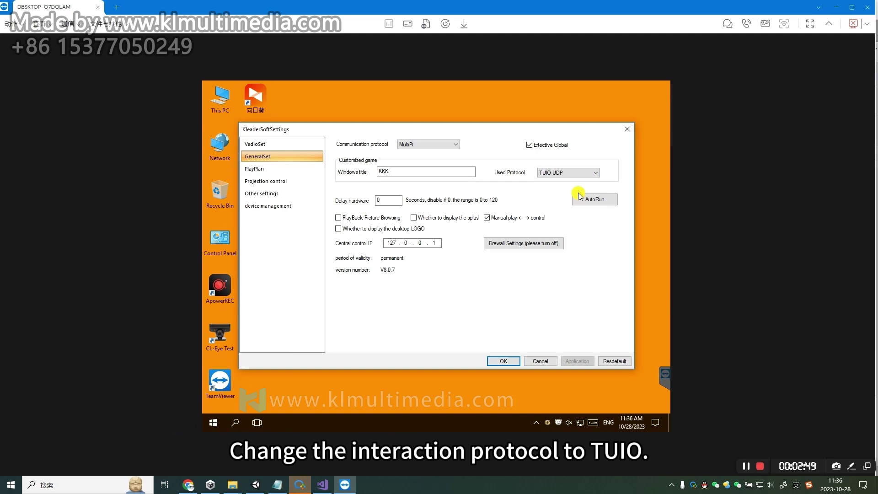
click(502, 360)
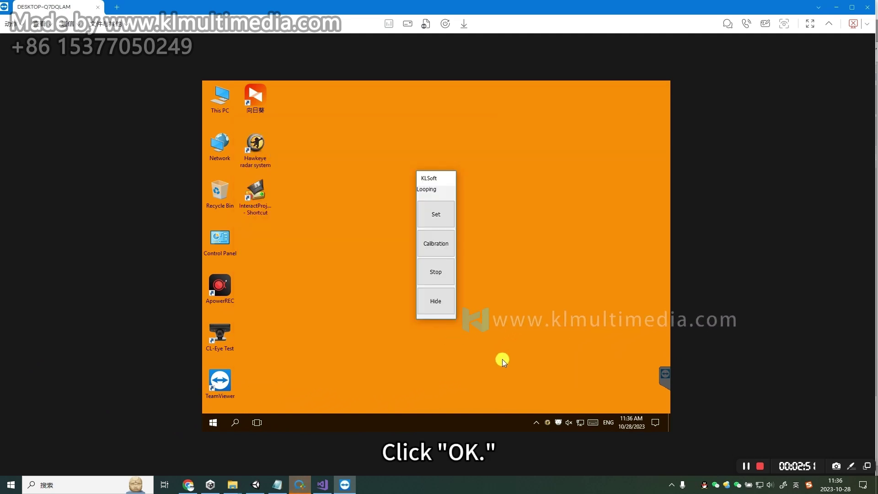
right_click(548, 422)
click(558, 416)
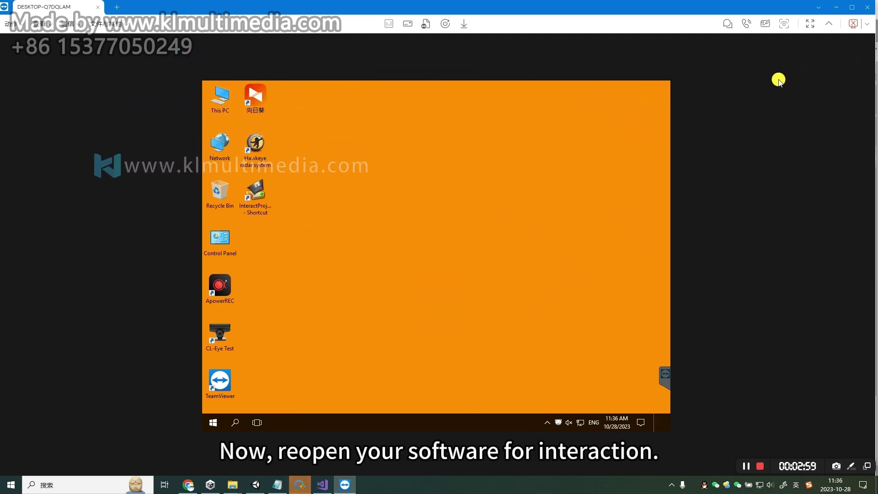
- Back in Unity, paste klUdpTuioTitle as the Product Name in Build Settings
click(836, 7)
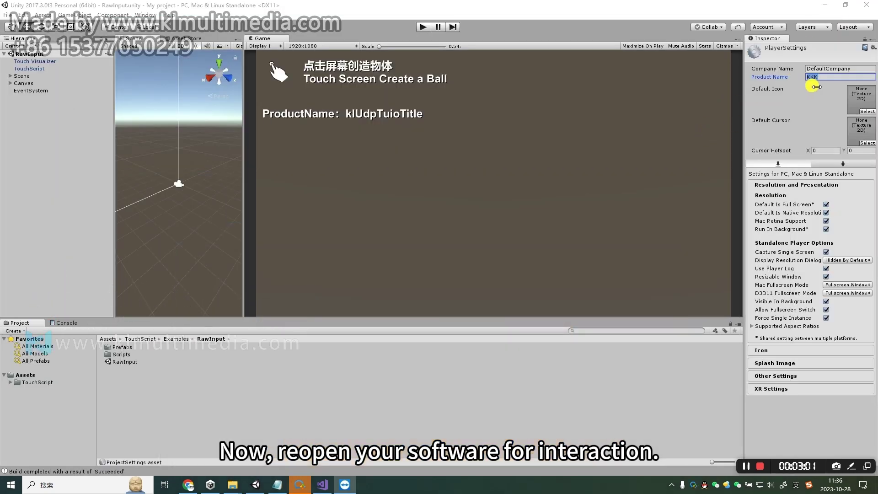
key(ctrl+shift+b)
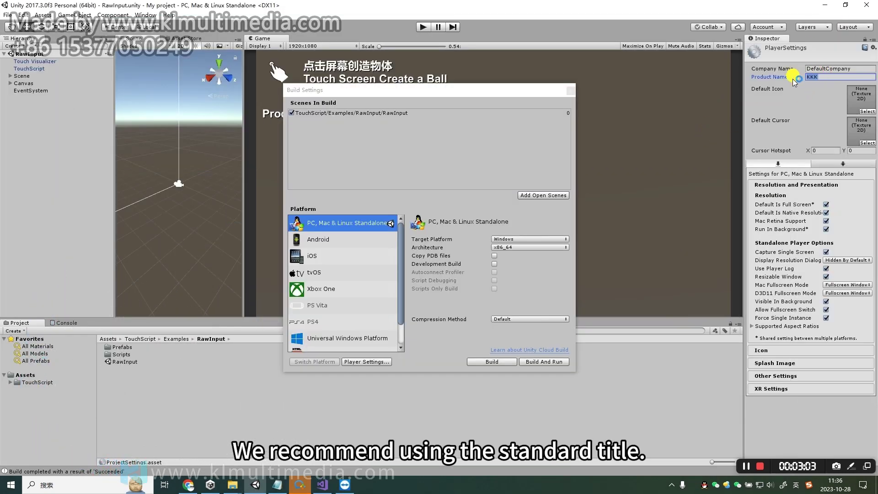
key(ctrl+v)
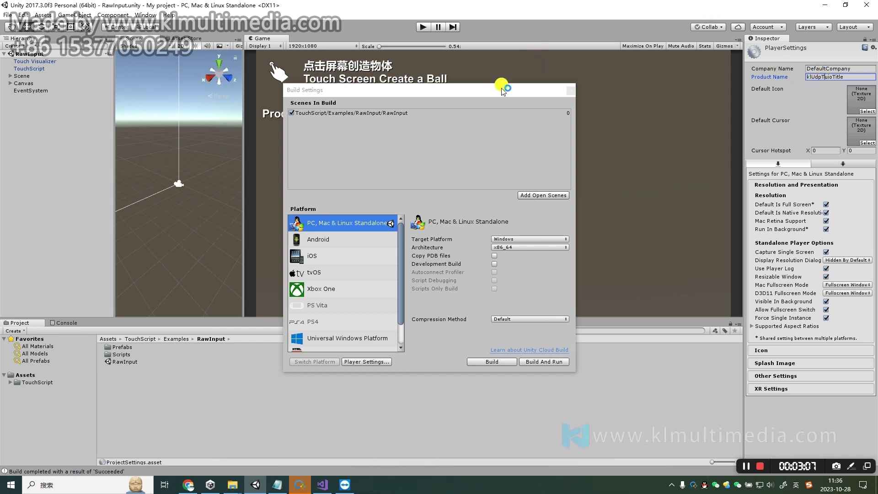
drag(504, 87, 554, 74)
click(826, 77)
key(ctrl+c)
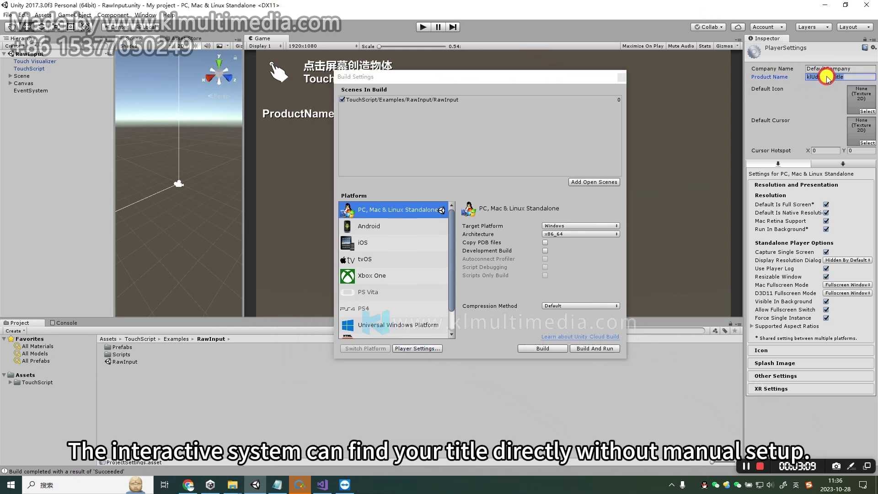
drag(541, 82, 520, 91)
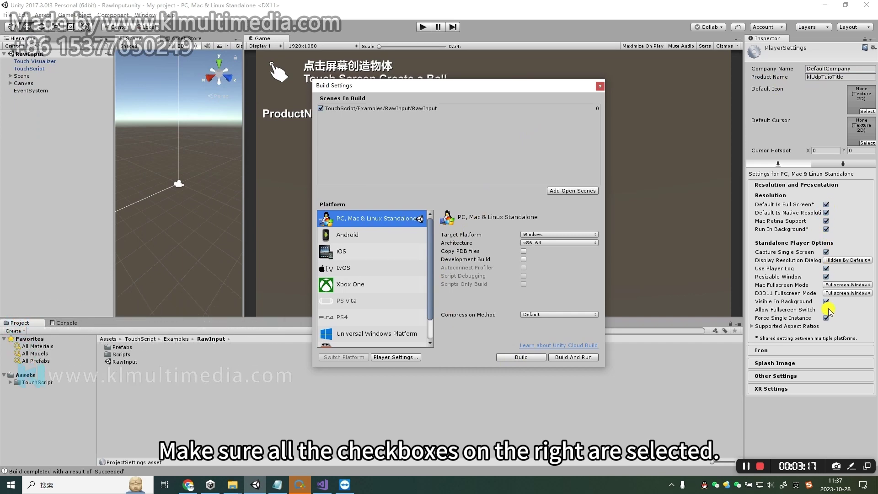
- Set Display Resolution Dialog to Hidden By Default and start the Windows build
click(843, 260)
click(829, 290)
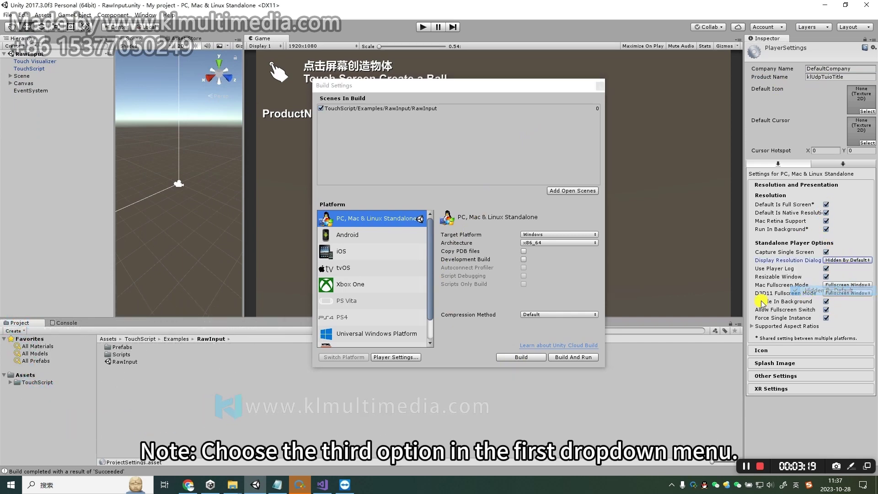
click(515, 356)
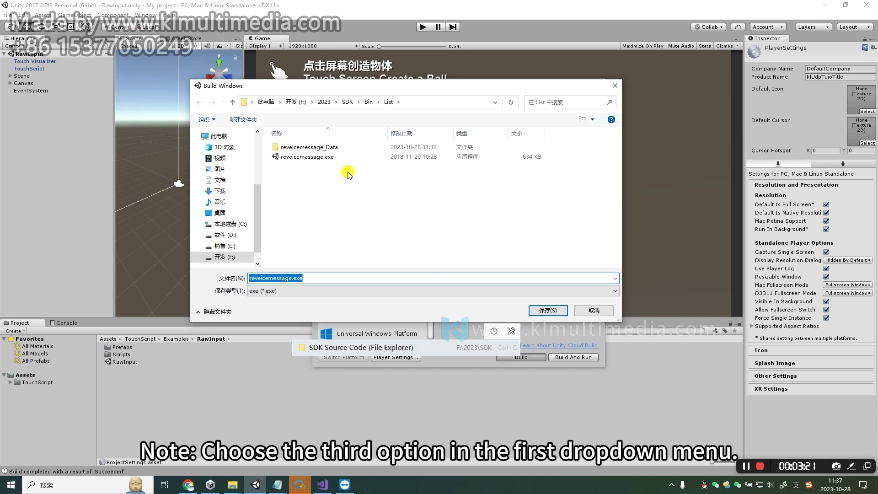
- Save the build into a new folder named TUIO created inside Bin
click(366, 101)
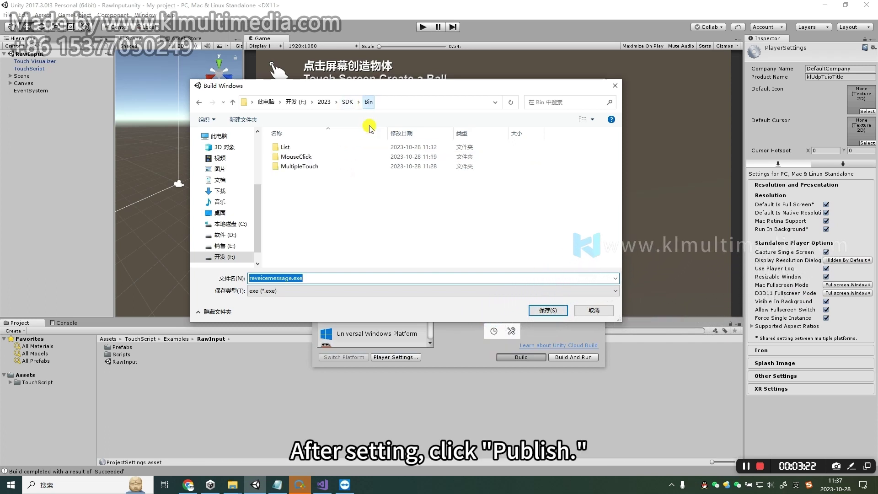
click(256, 121)
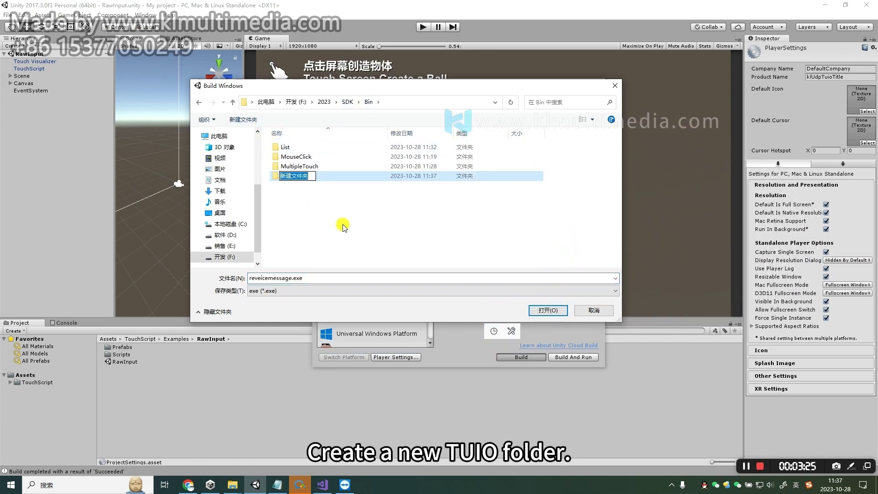
text(TUIO)
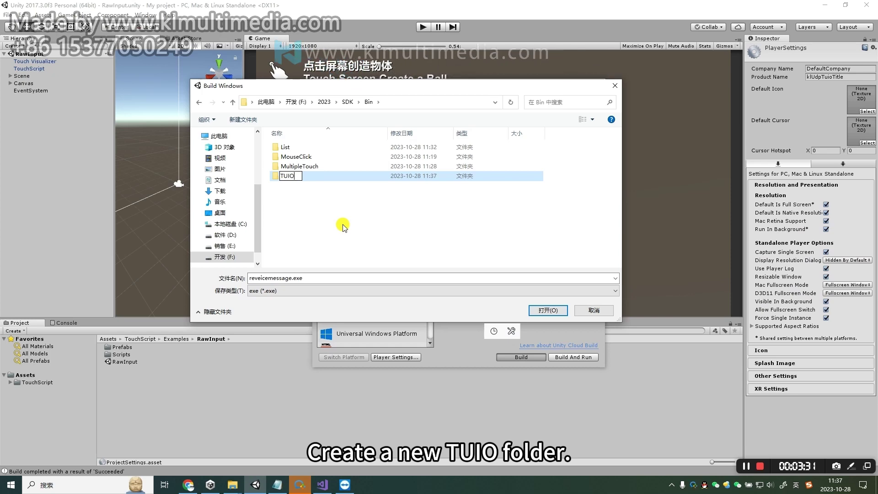
double_click(310, 177)
key(Return)
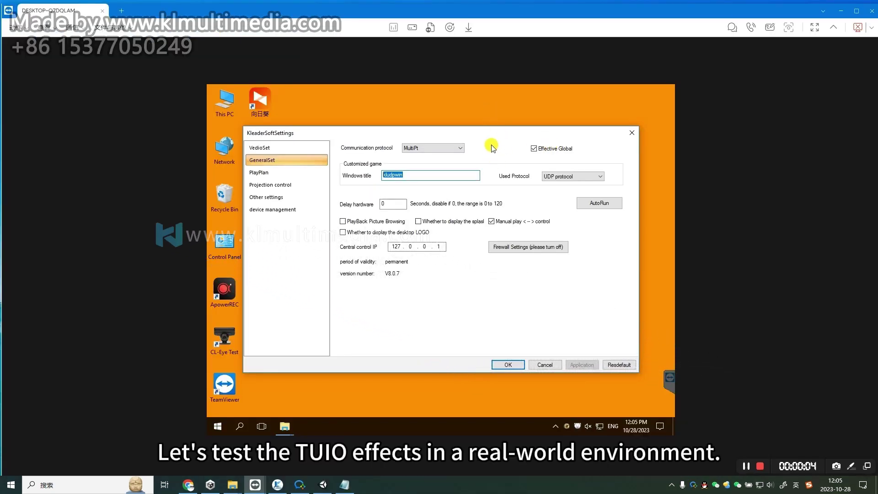
- Set the window title to klUdpTuioTitle and the used protocol to TUIO UDP
drag(491, 137, 513, 140)
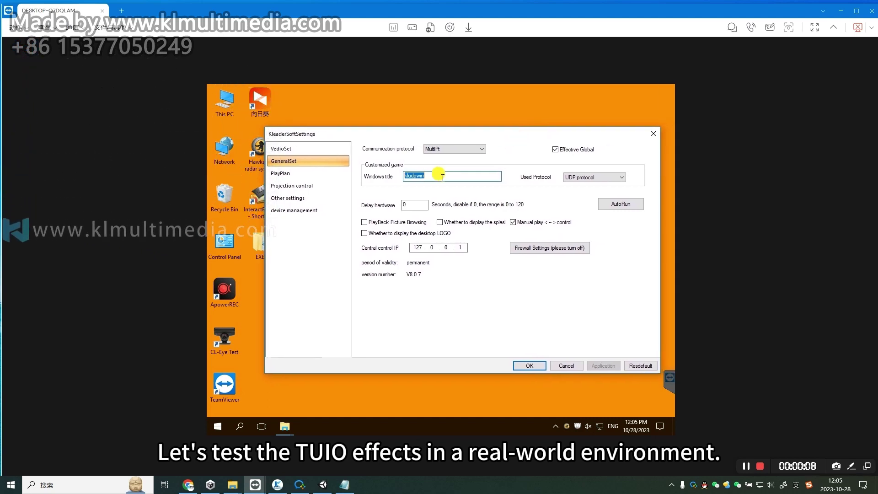
key(ctrl+v)
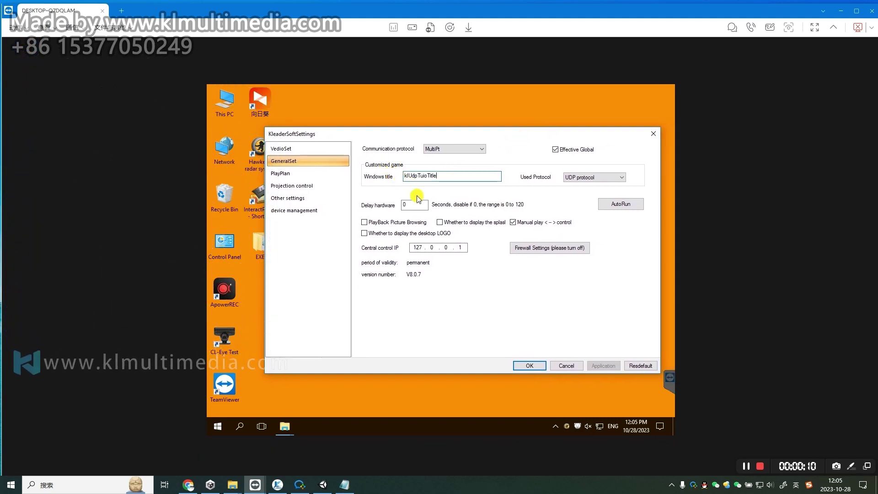
mouse_move(529, 140)
mouse_down()
mouse_move(512, 141)
mouse_move(523, 142)
mouse_up()
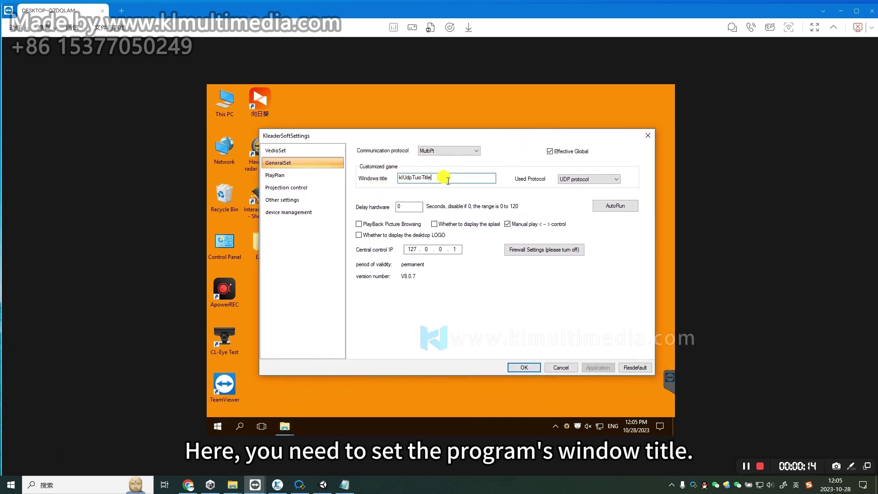
drag(450, 178, 372, 176)
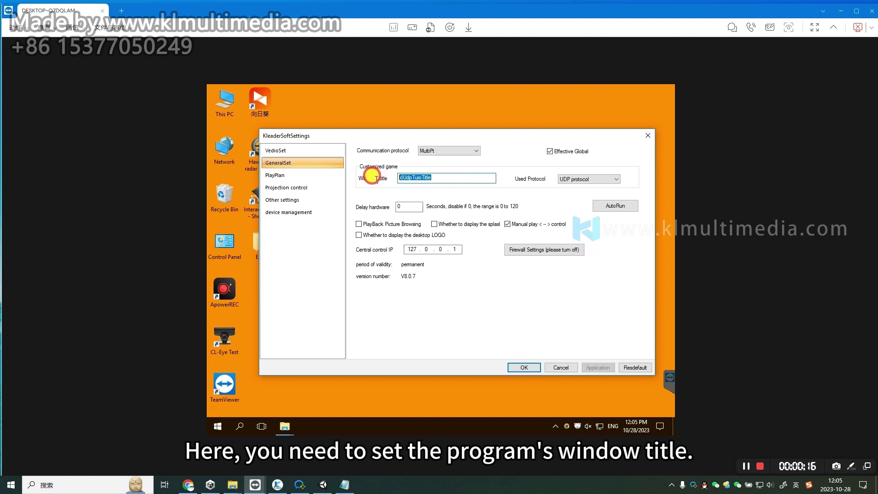
click(455, 179)
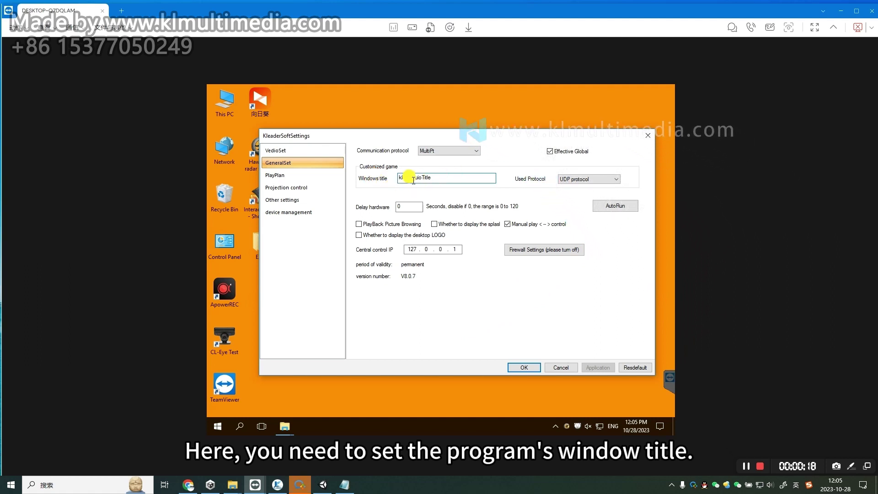
click(586, 179)
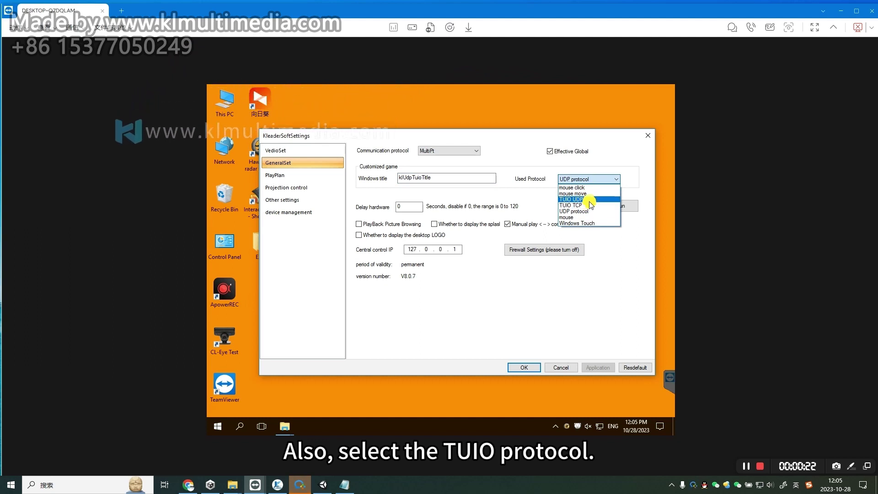
click(590, 201)
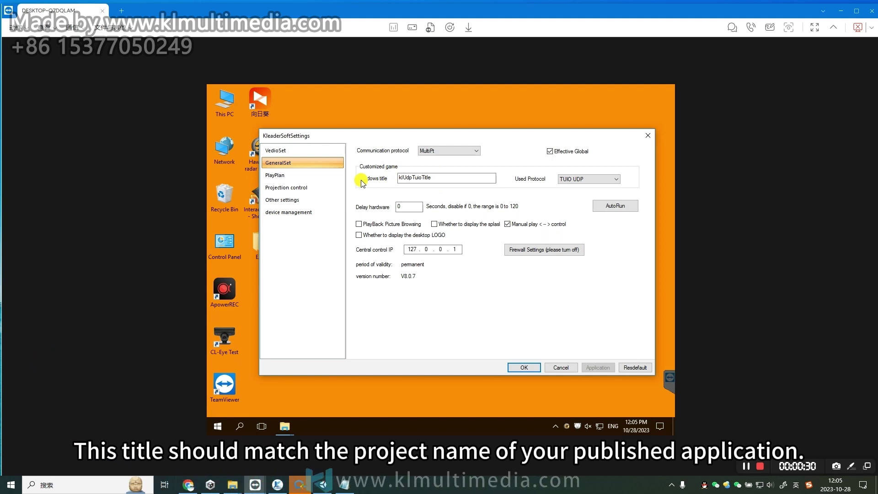
- Save the KLSoft settings, exit KLSoft from the tray menu, and relaunch it
click(525, 366)
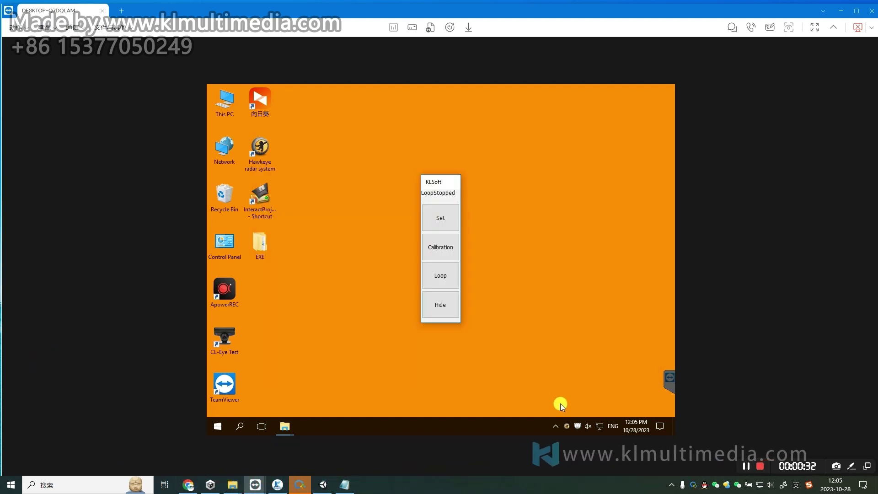
right_click(567, 426)
click(582, 412)
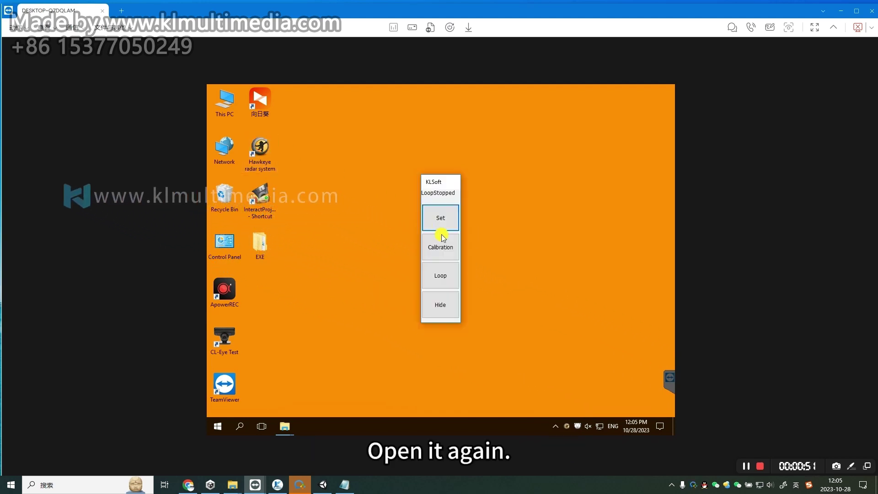
click(442, 230)
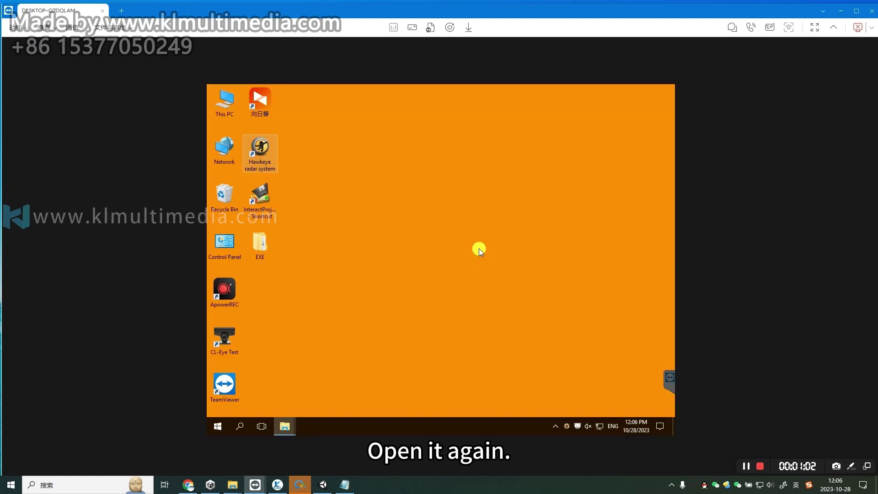
- Replace the sdk_multipletouch play plan entry with SDK_TUIO.exe from the EXE\SDK_TUIO folder
right_click(567, 426)
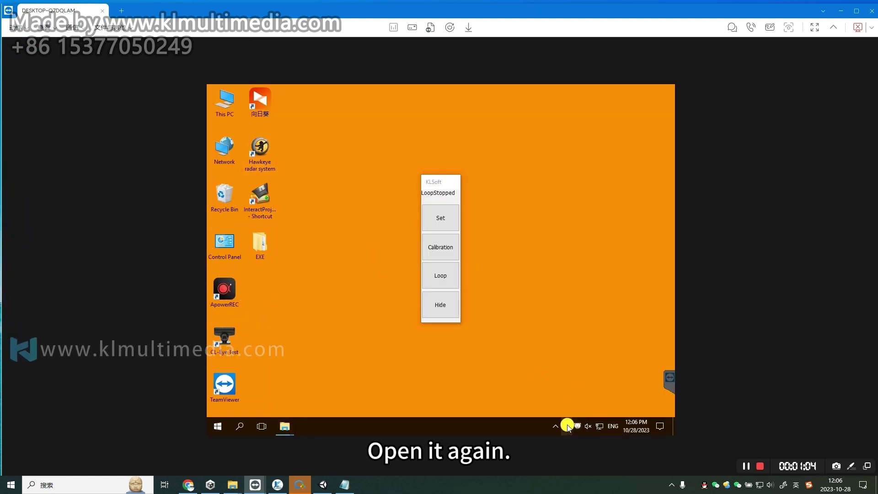
click(443, 216)
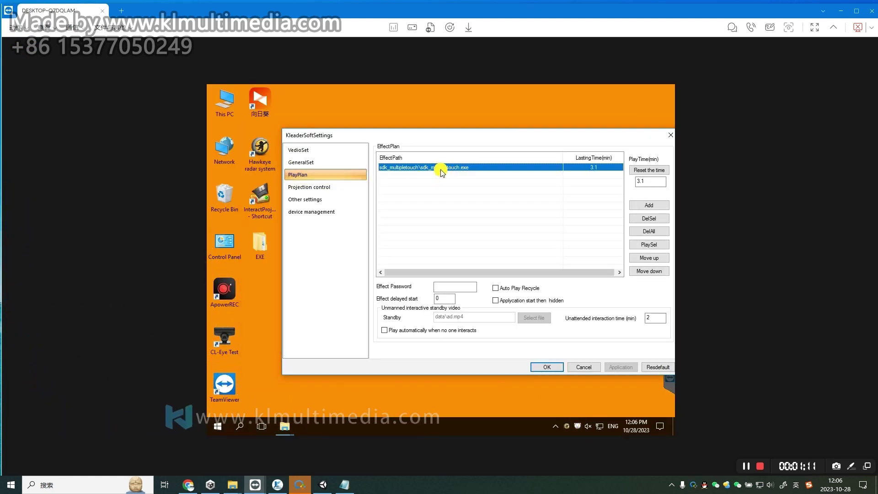
double_click(263, 249)
double_click(324, 251)
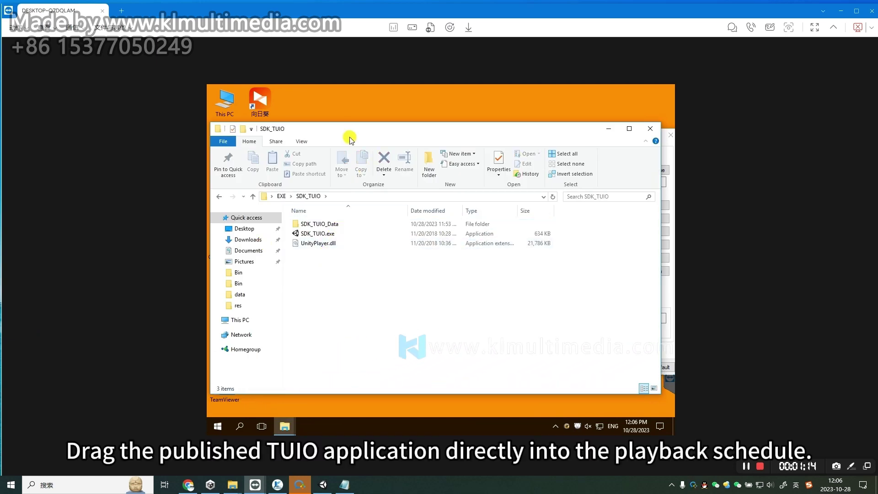
drag(347, 137, 614, 153)
click(438, 168)
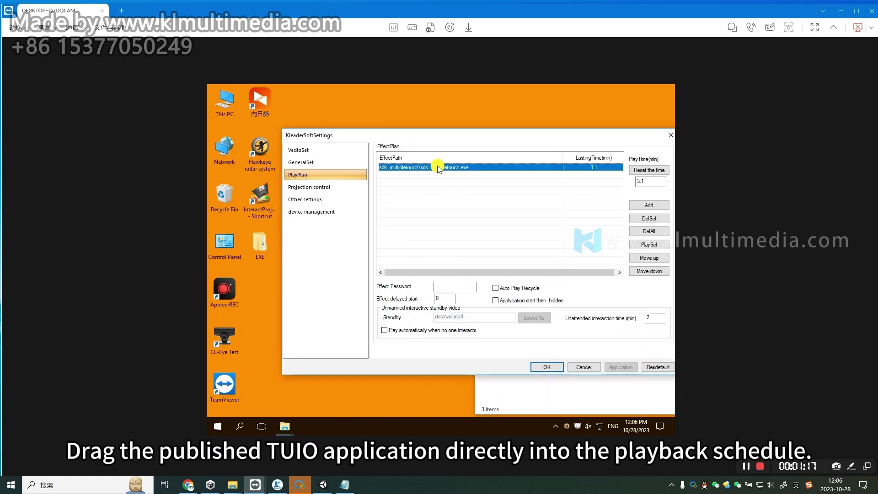
click(649, 218)
click(571, 394)
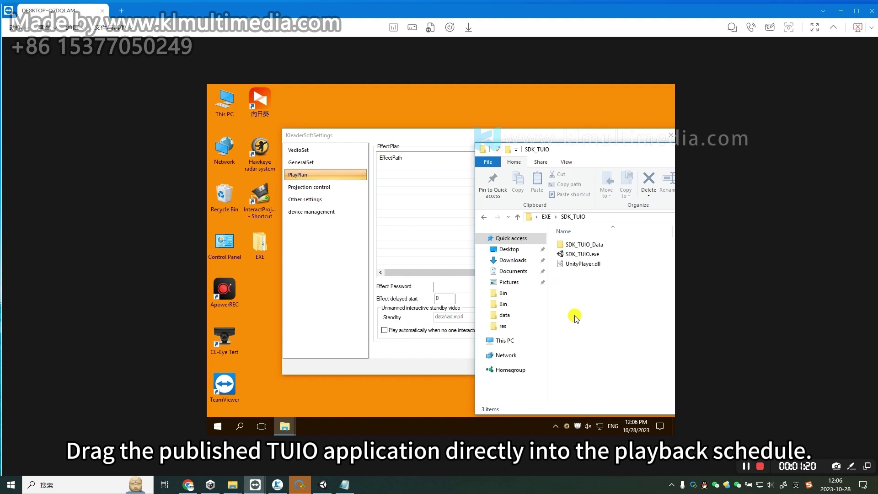
drag(576, 204, 416, 205)
- Run the sdk_tuio entry from the play plan to test touch on the projection wall
double_click(407, 167)
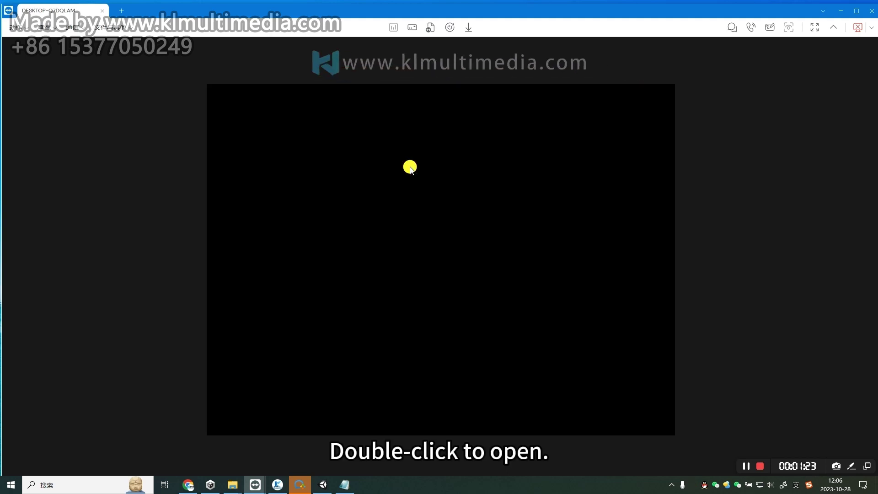